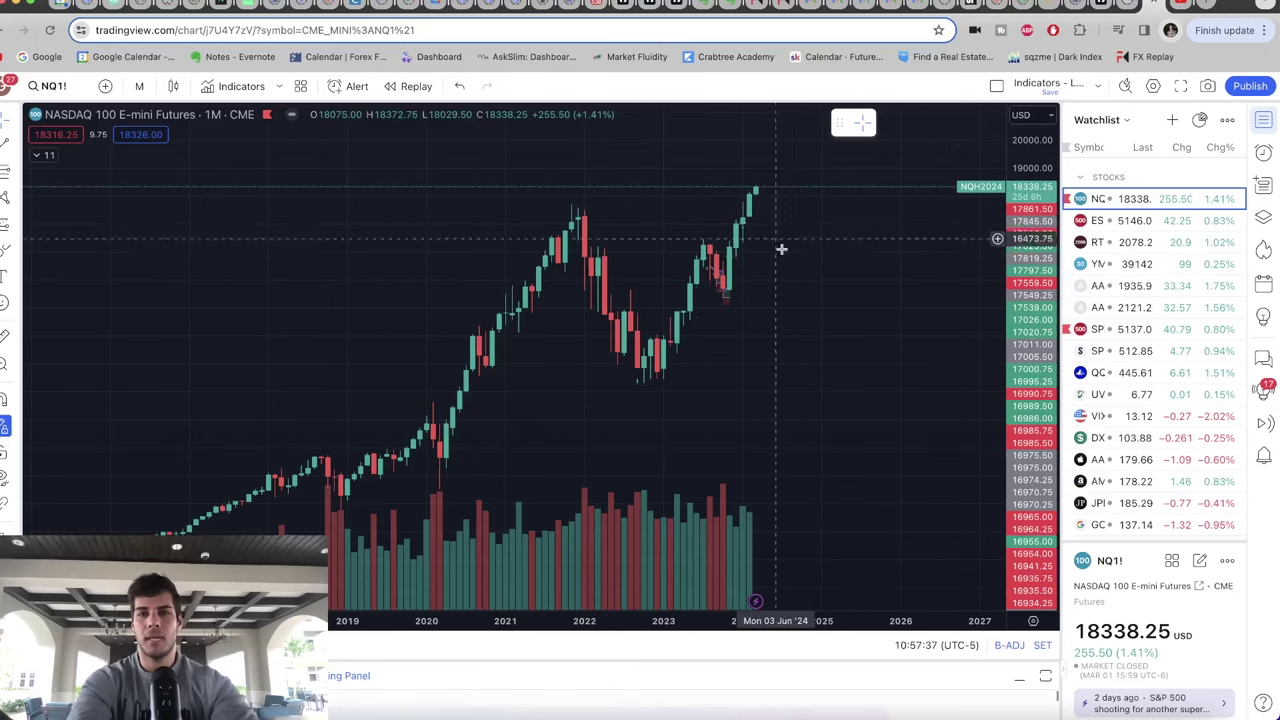
{"action": "mouse_move", "coordinate": [786, 254]}
{"action": "left_mouse_down"}
{"action": "mouse_move", "coordinate": [751, 254]}
{"action": "mouse_move", "coordinate": [794, 260]}
{"action": "left_mouse_up"}
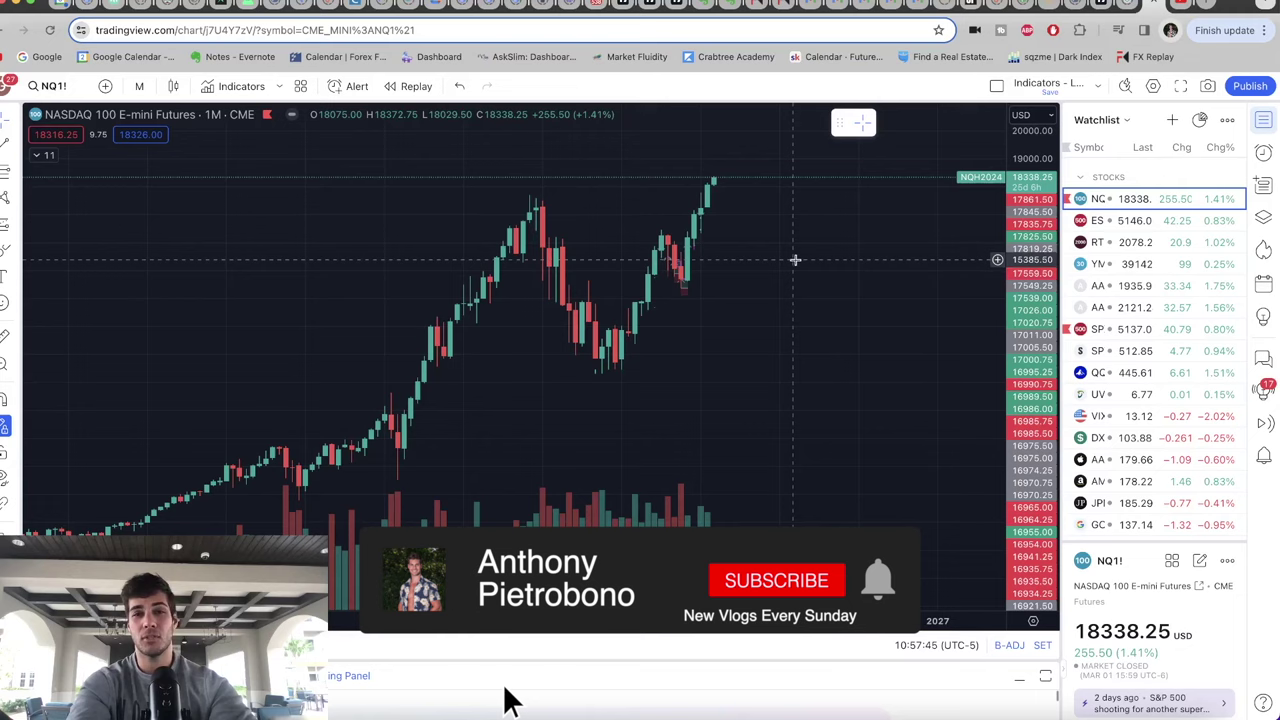
{"action": "left_click_drag", "start_coordinate": [794, 260], "coordinate": [861, 258]}
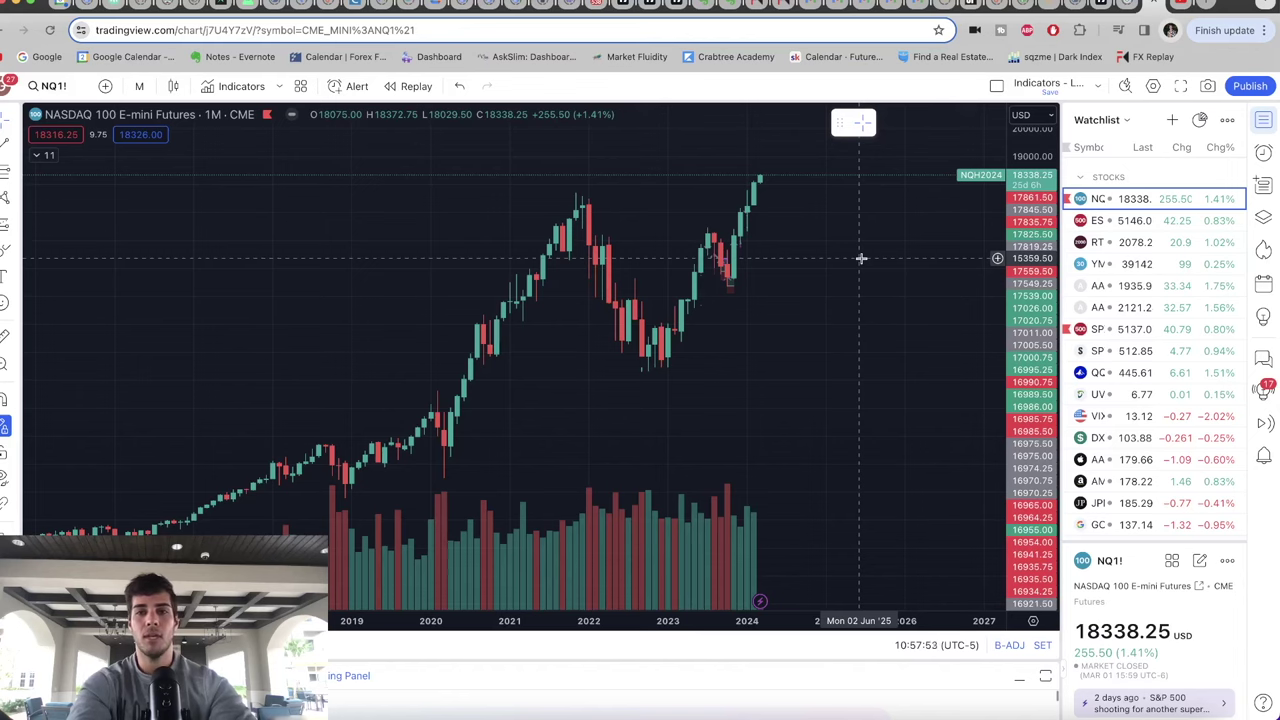
{"action": "left_click_drag", "start_coordinate": [860, 257], "coordinate": [878, 276]}
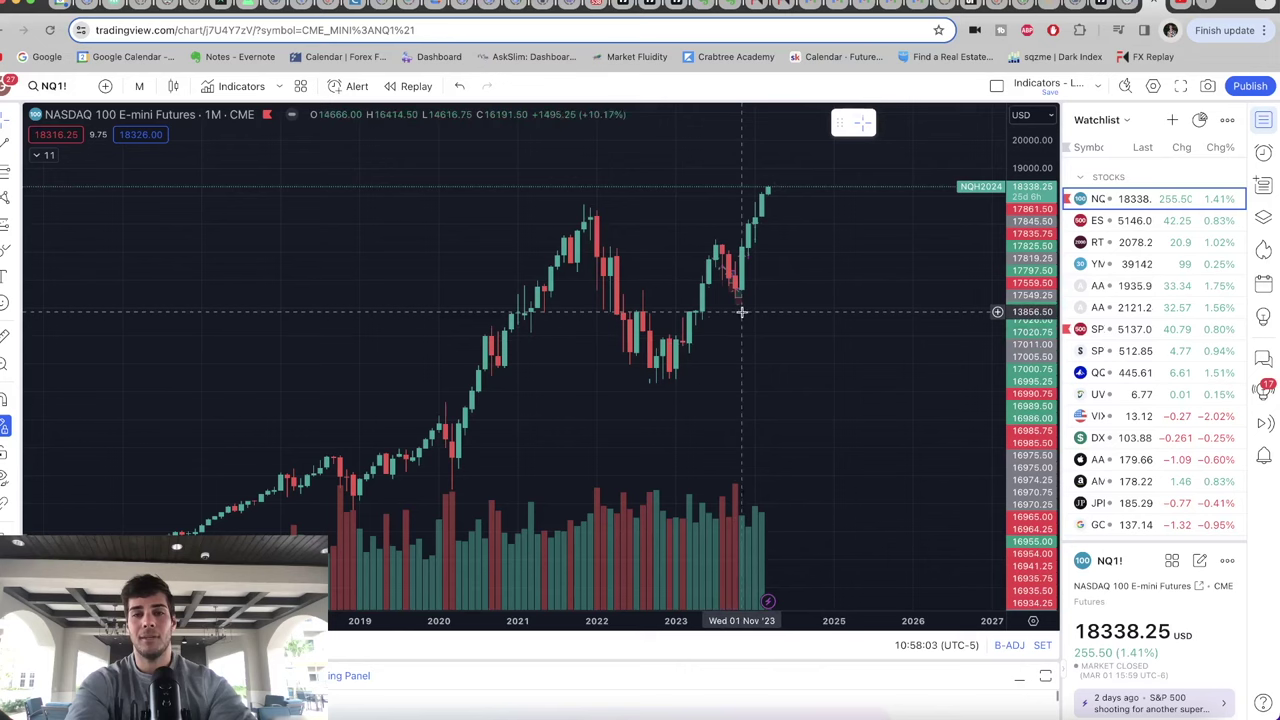
{"action": "left_click_drag", "start_coordinate": [749, 320], "coordinate": [760, 318]}
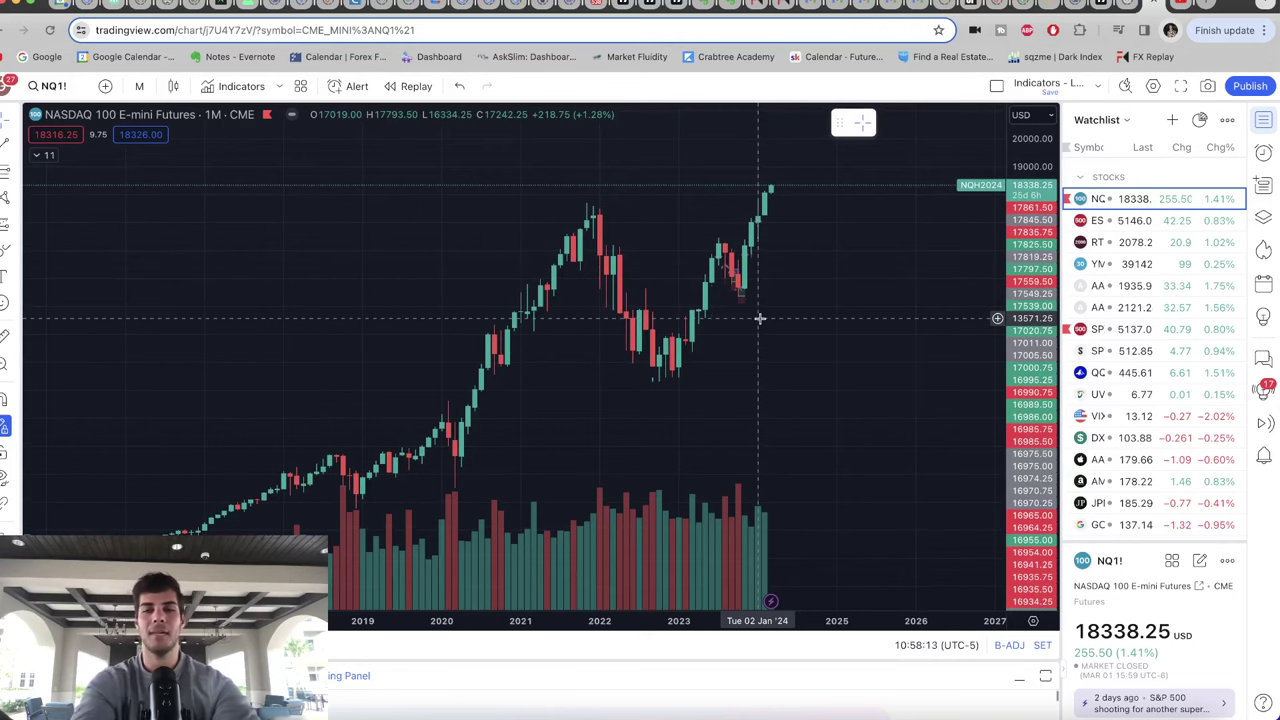
{"action": "left_click_drag", "start_coordinate": [763, 334], "coordinate": [753, 335]}
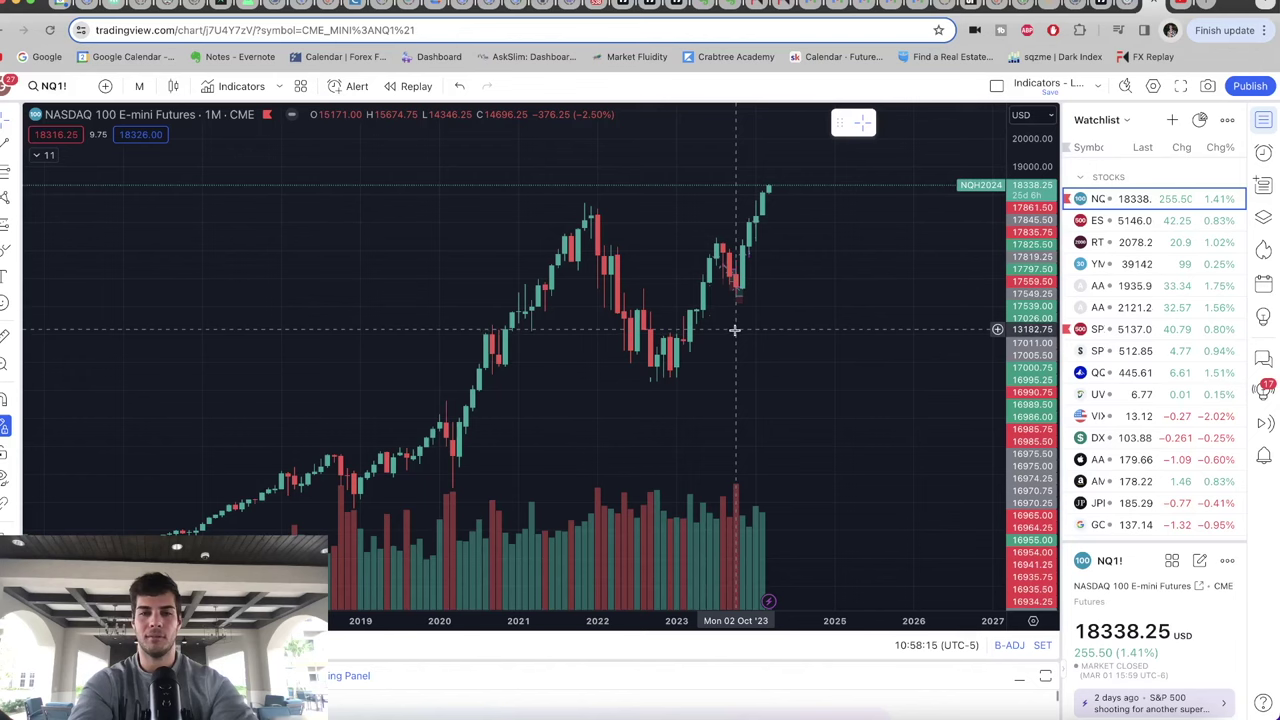
{"action": "left_click_drag", "start_coordinate": [734, 337], "coordinate": [734, 333]}
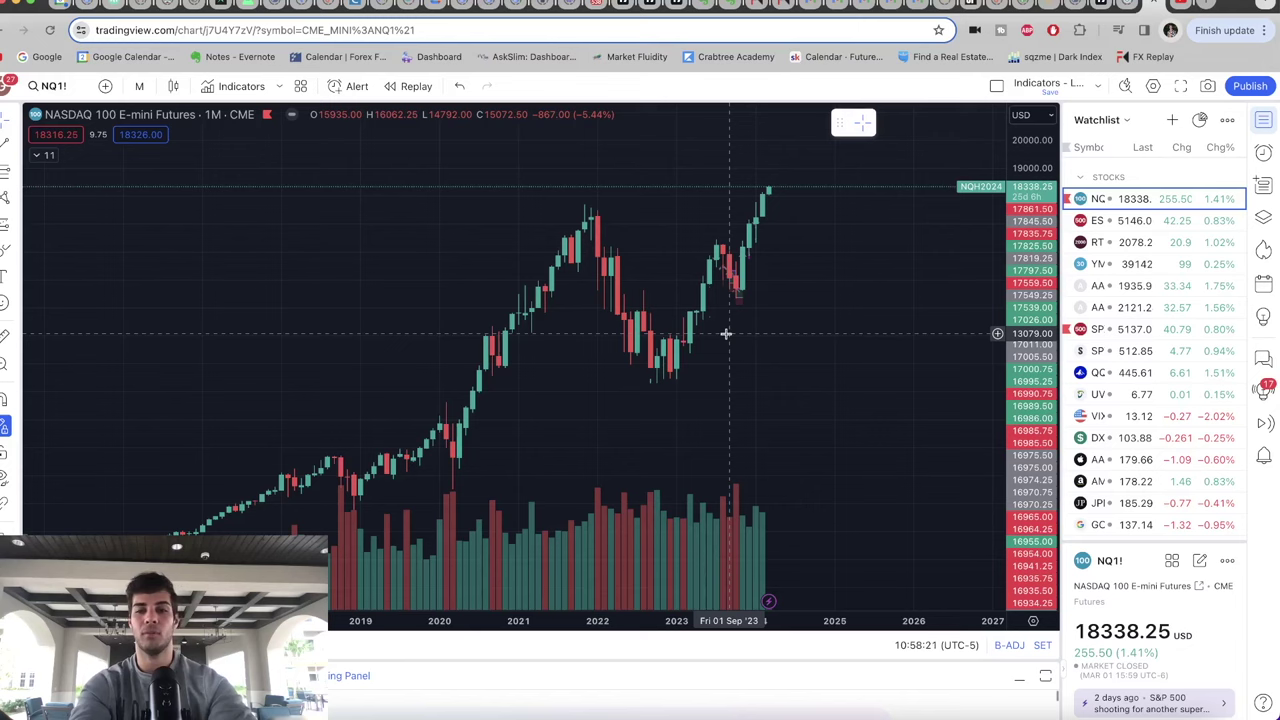
{"action": "left_click_drag", "start_coordinate": [706, 351], "coordinate": [690, 345]}
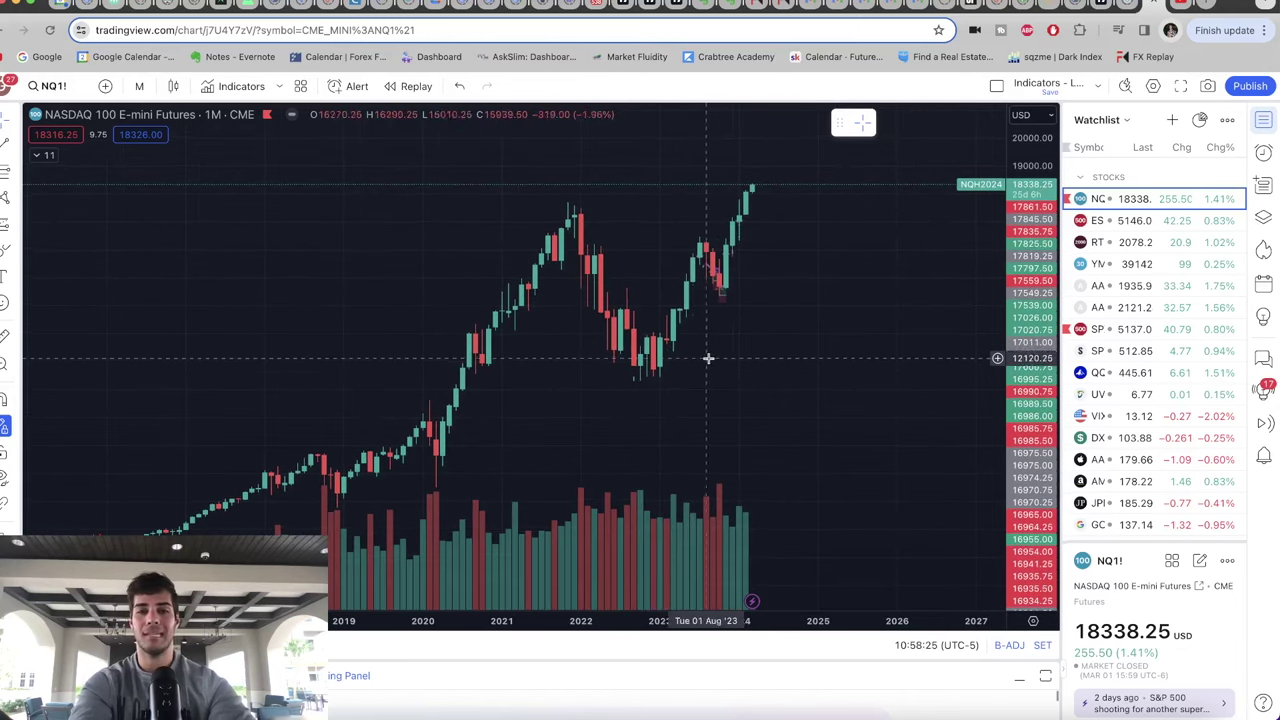
{"action": "left_click_drag", "start_coordinate": [720, 362], "coordinate": [711, 362]}
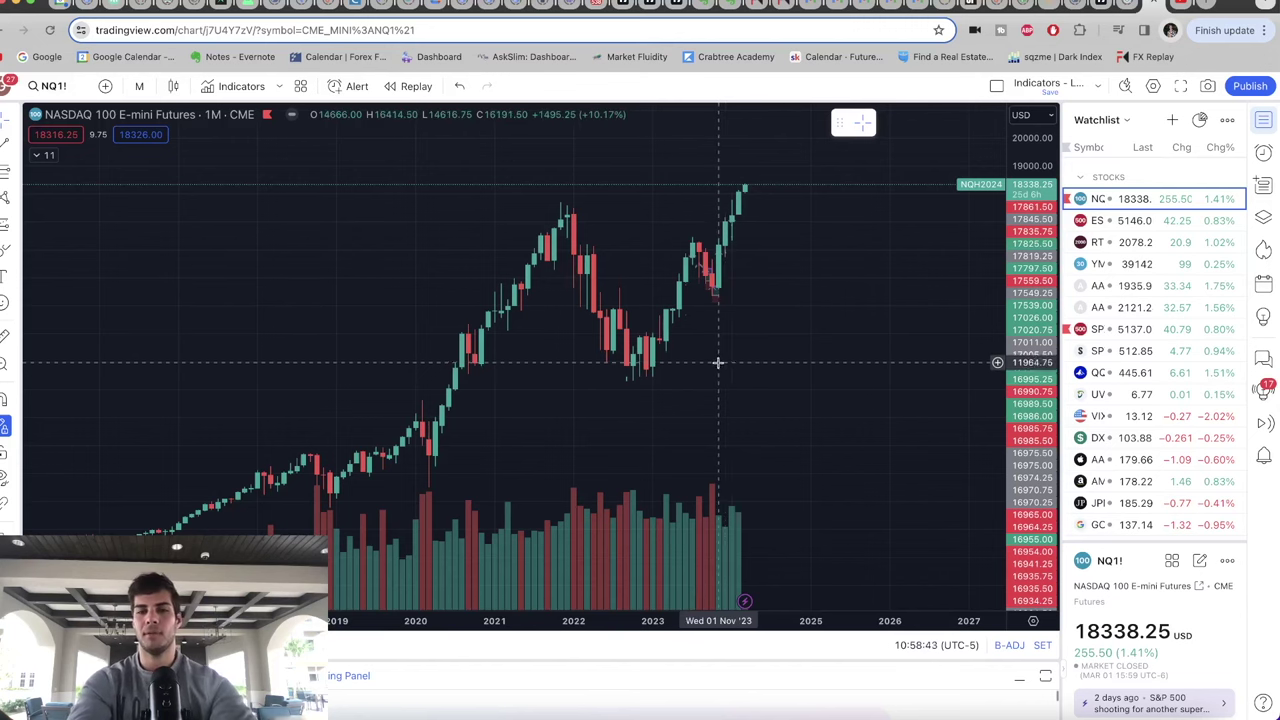
{"action": "left_click_drag", "start_coordinate": [714, 363], "coordinate": [704, 393]}
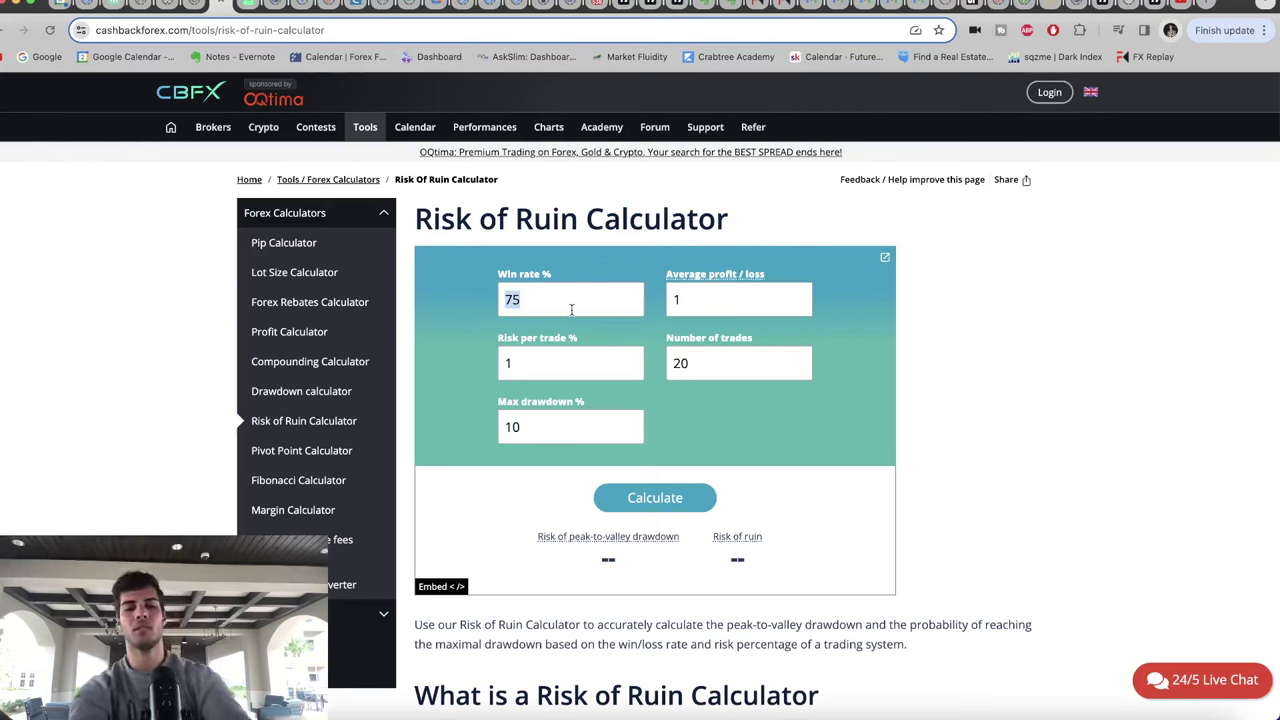
Step: Enter a win rate of 75% and 20 as the number of trades in the Risk of Ruin Calculator
{"action": "type", "text": "75"}
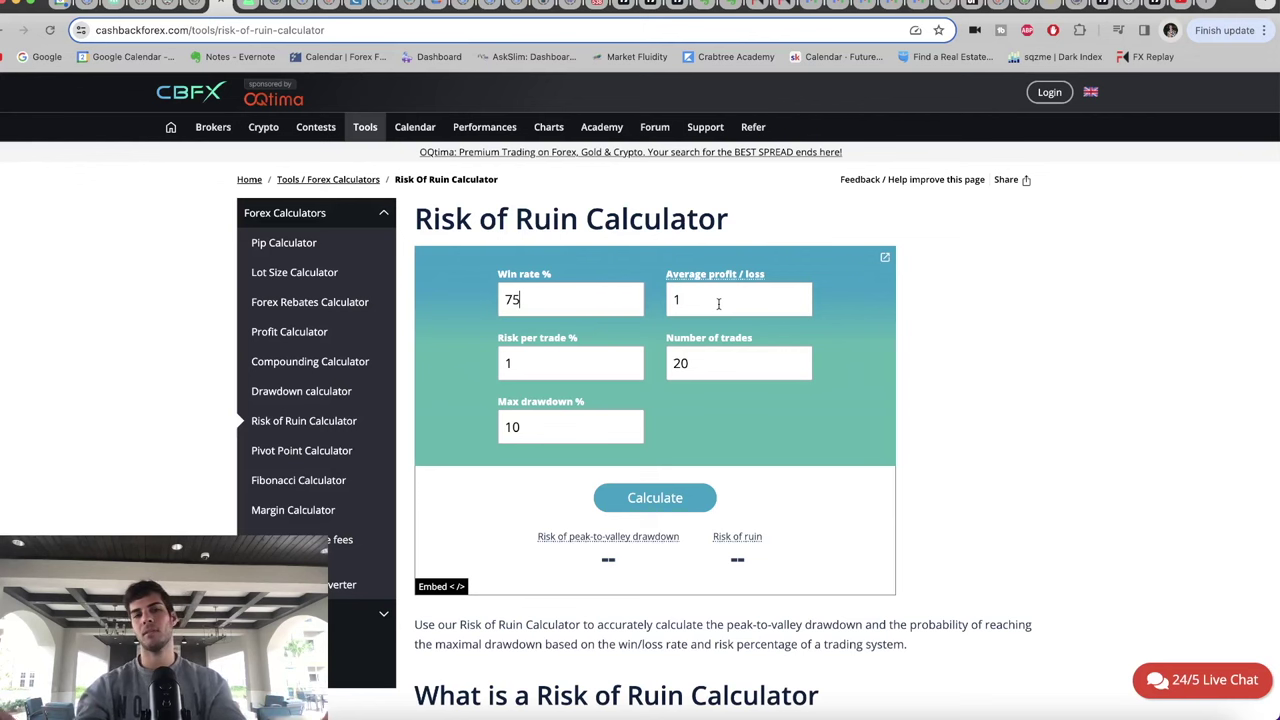
{"action": "double_click", "coordinate": [746, 296]}
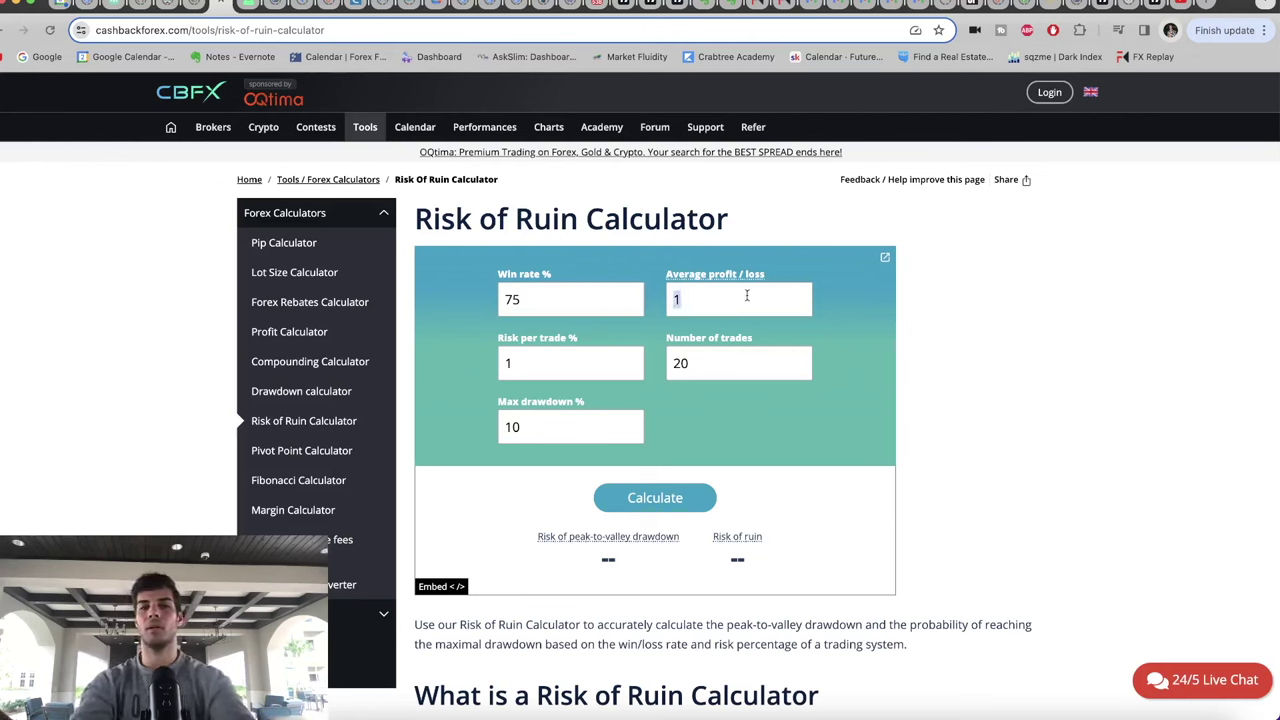
{"action": "double_click", "coordinate": [712, 352]}
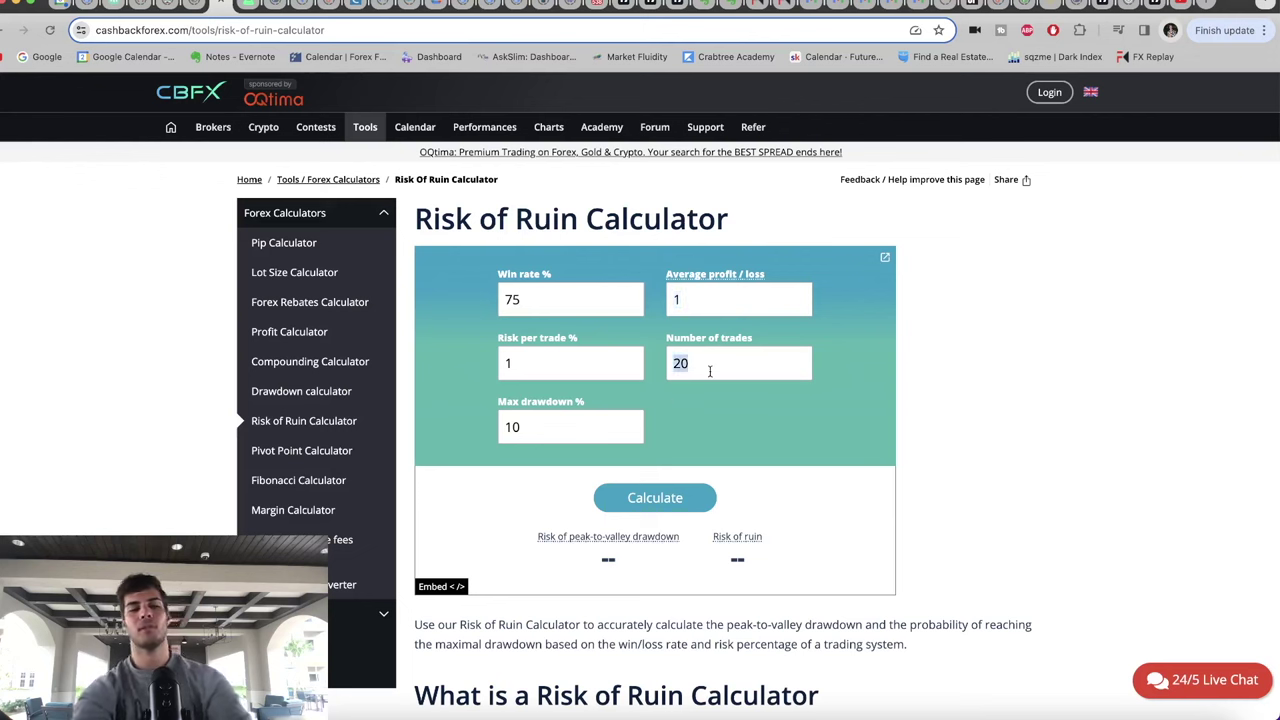
{"action": "key", "text": "BackSpace"}
{"action": "type", "text": "20"}
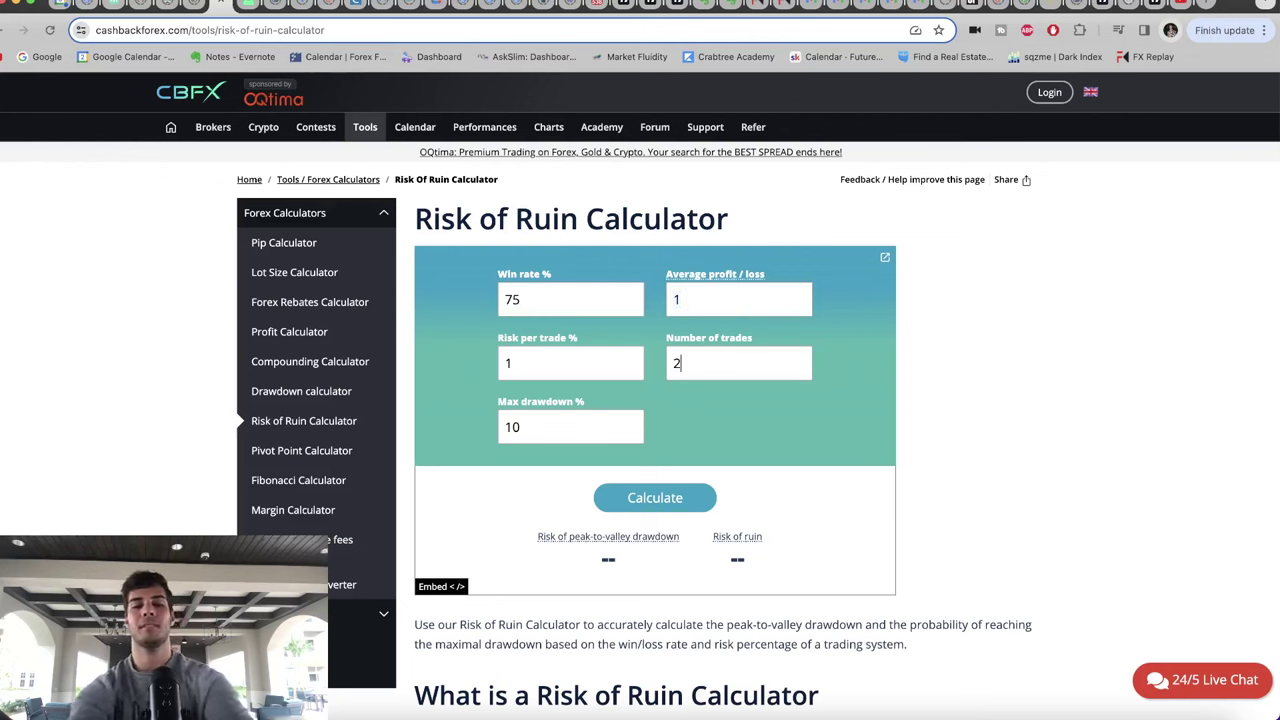
Step: Set the calculator's maximum drawdown to 5%
{"action": "double_click", "coordinate": [512, 356]}
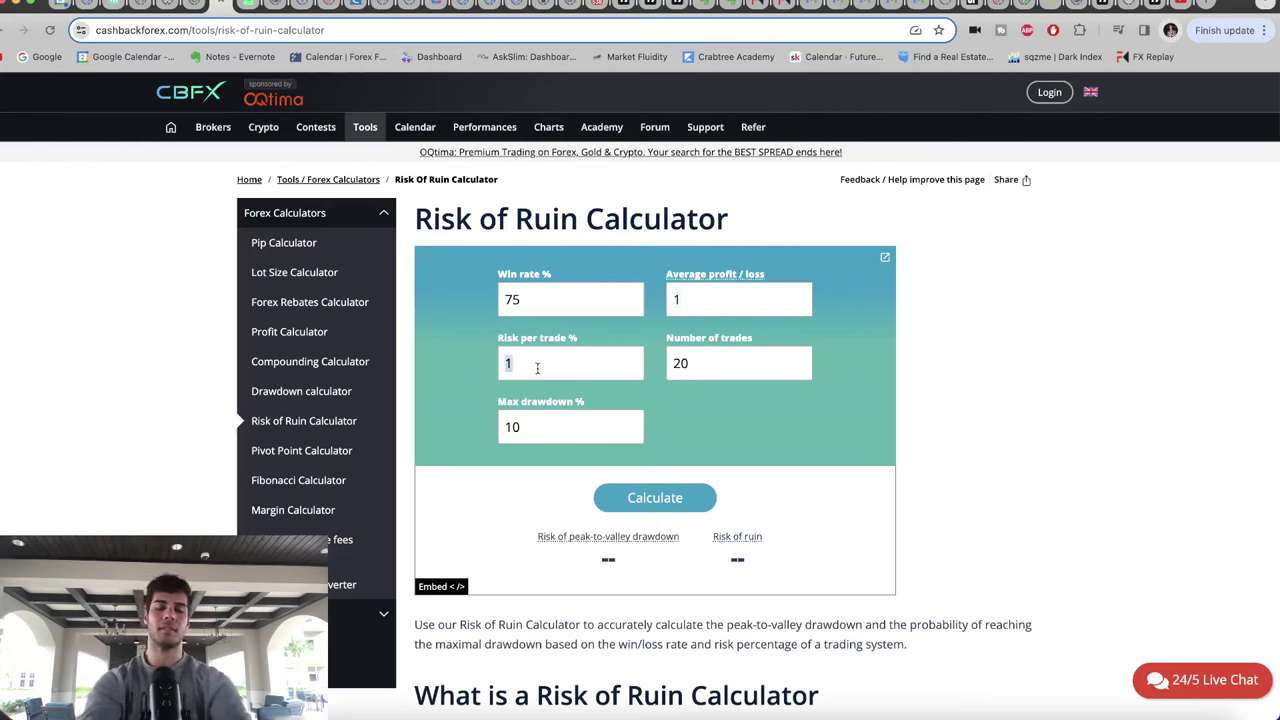
{"action": "double_click", "coordinate": [566, 419]}
{"action": "key", "text": "BackSpace"}
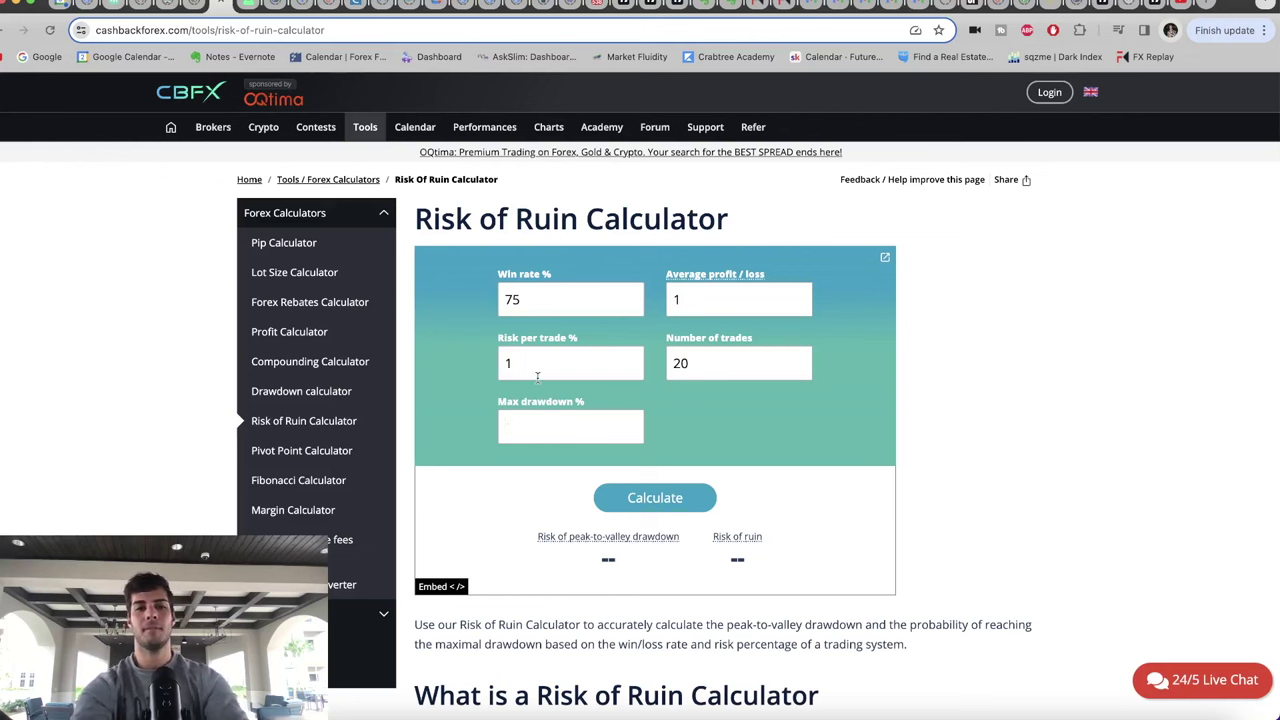
{"action": "double_click", "coordinate": [539, 358]}
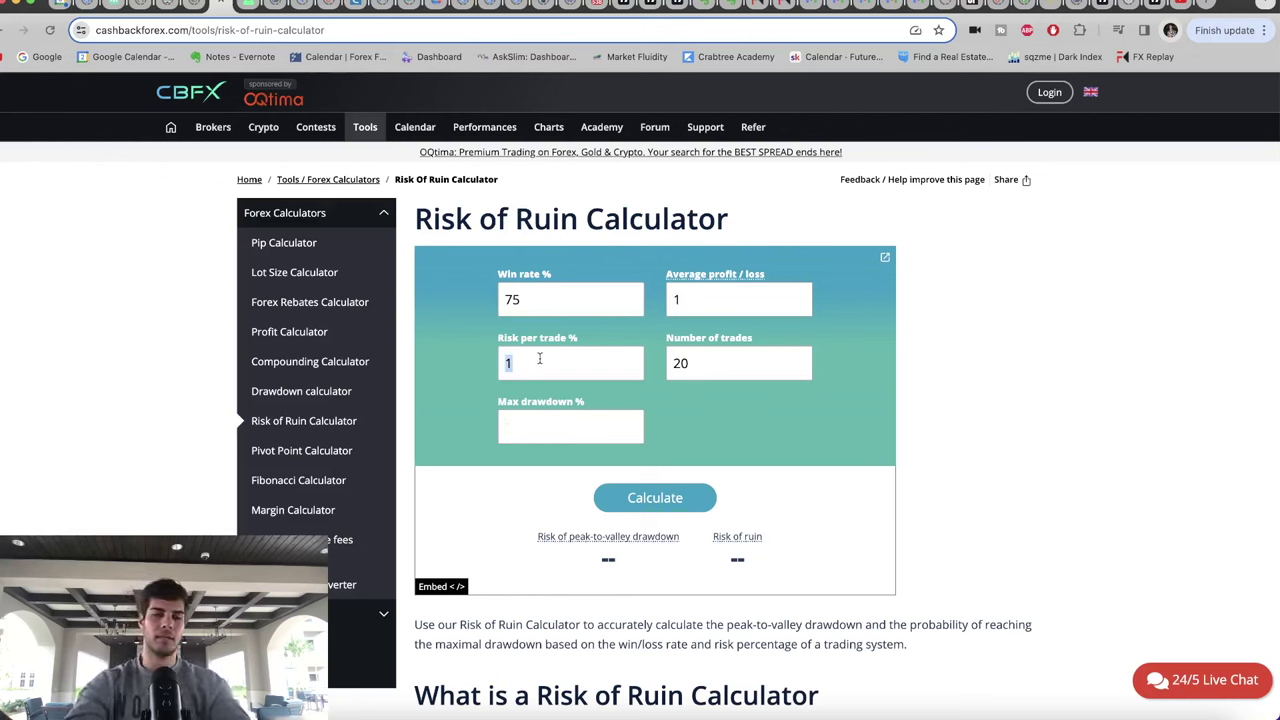
{"action": "left_click", "coordinate": [529, 435]}
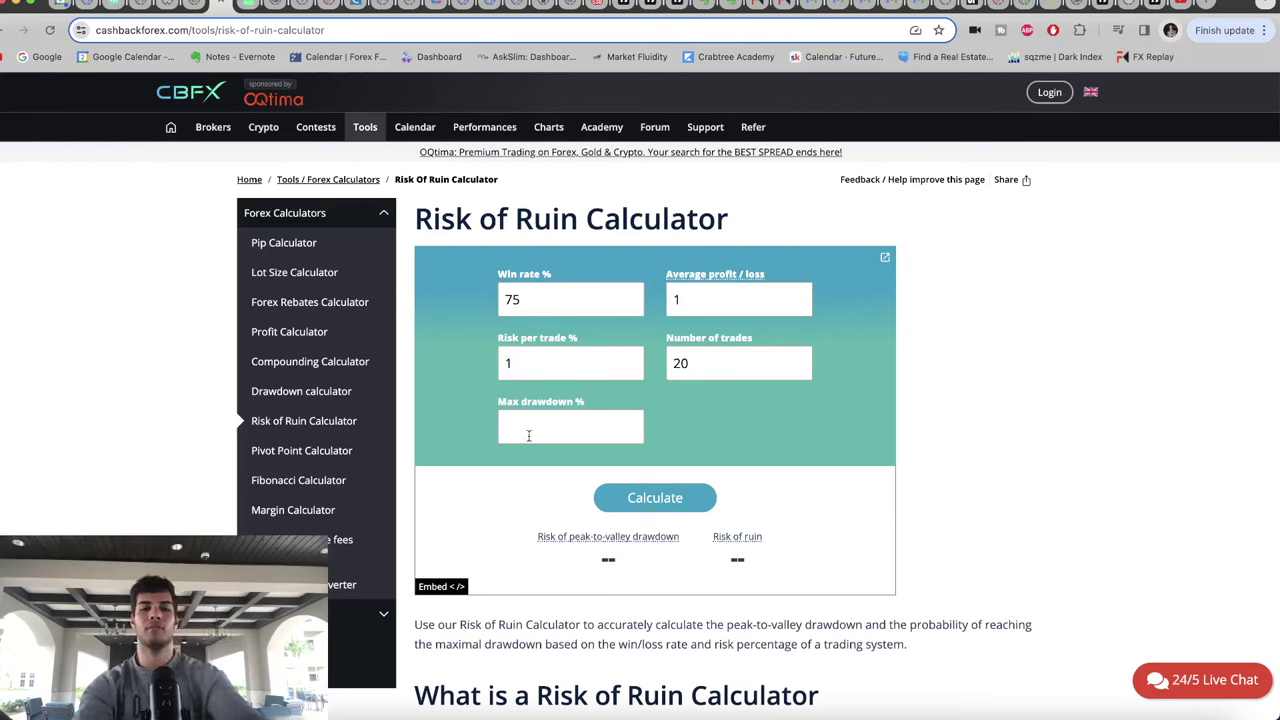
{"action": "type", "text": "5"}
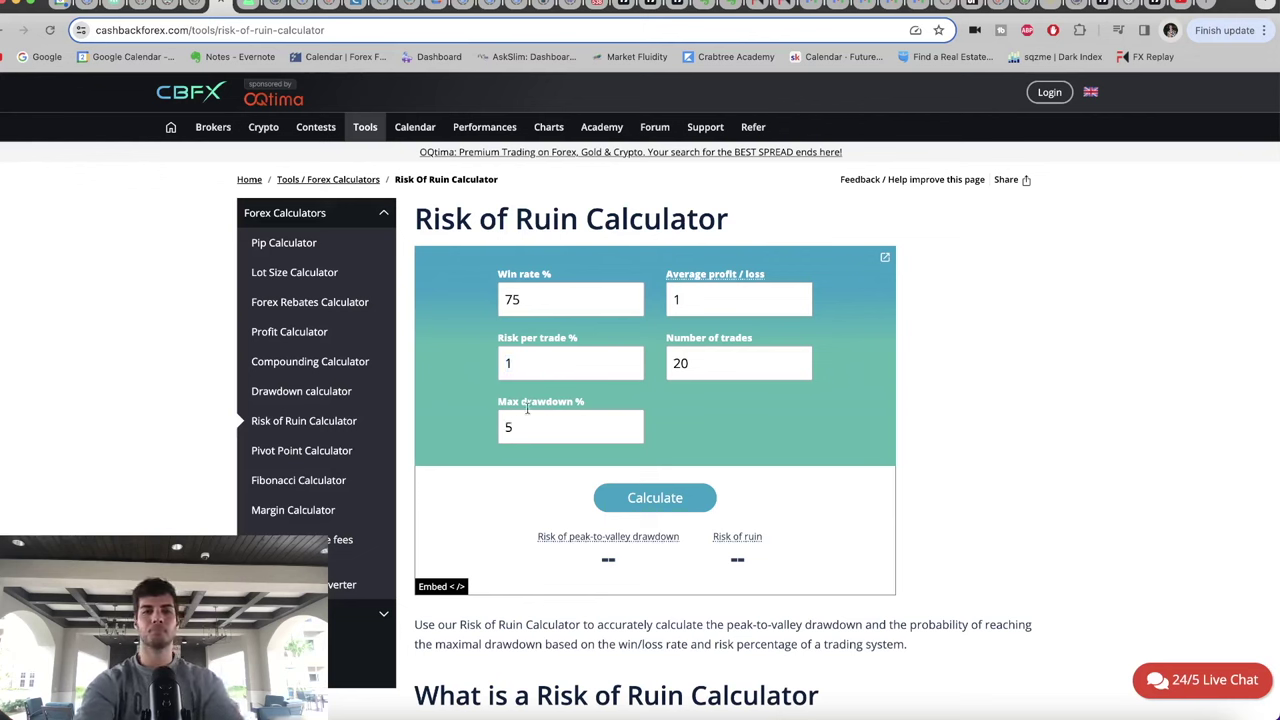
Step: Set the risk per trade to 0.6% and calculate the risk of ruin
{"action": "double_click", "coordinate": [539, 352]}
{"action": "key", "text": "BackSpace"}
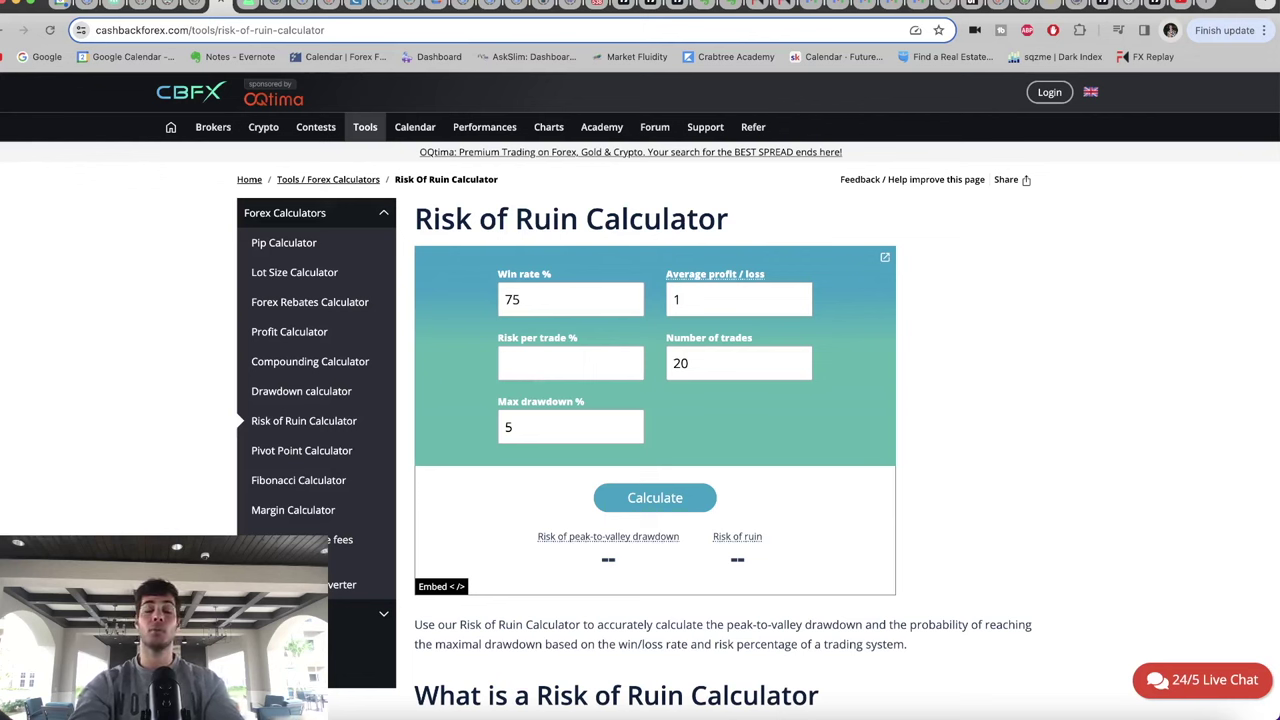
{"action": "type", "text": "0.6"}
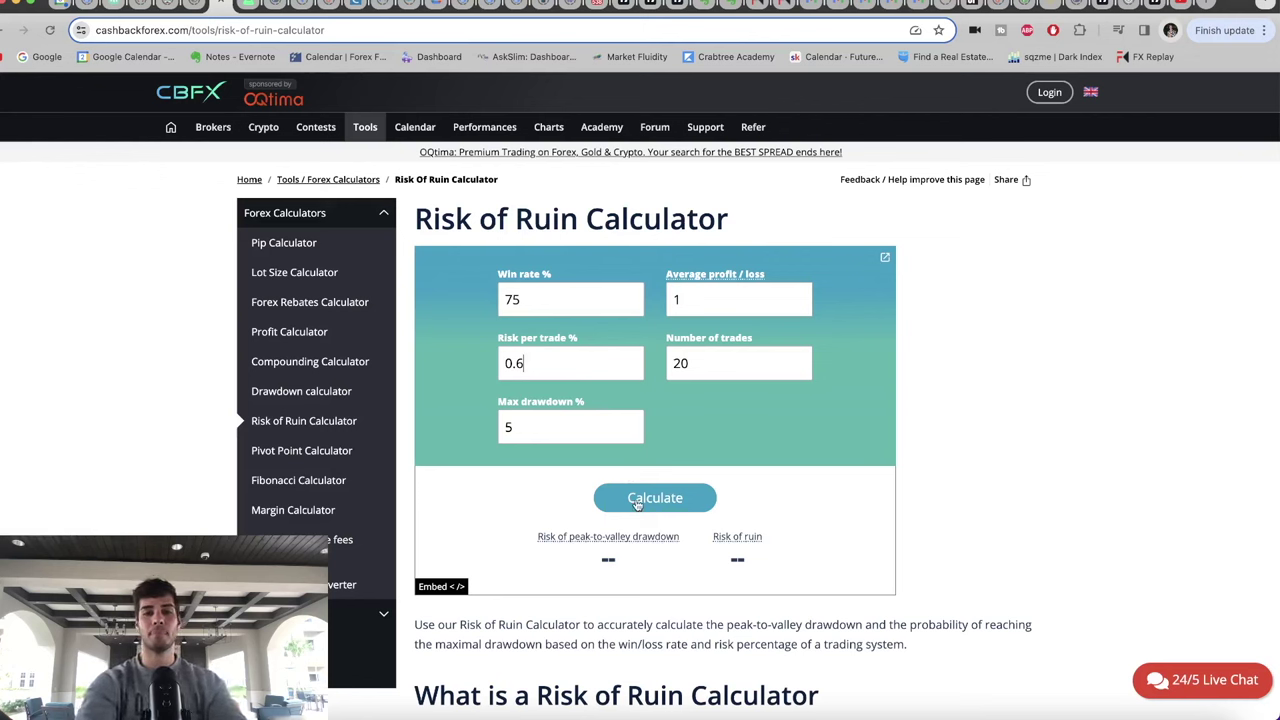
{"action": "left_click", "coordinate": [637, 503]}
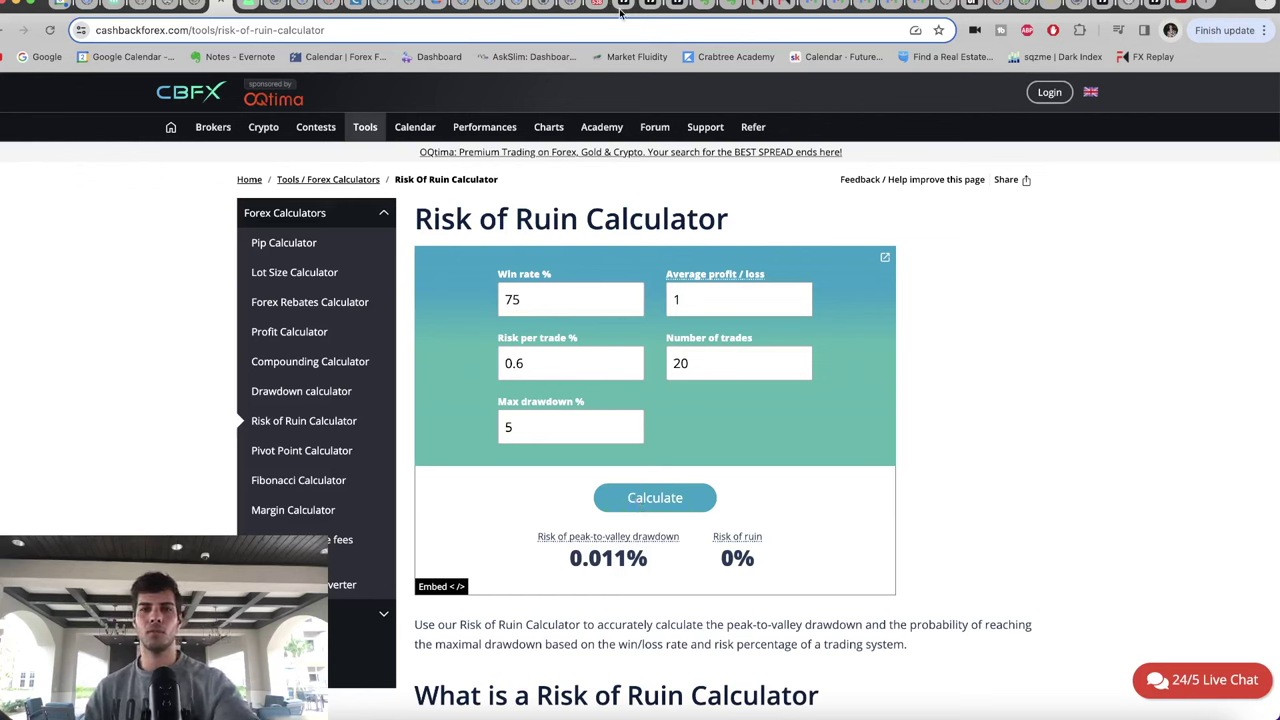
Step: Switch to the Forex Factory calendar and review the economic events for the weeks of Mar 3–9 and Mar 10–16, 2024
{"action": "left_click", "coordinate": [276, 6]}
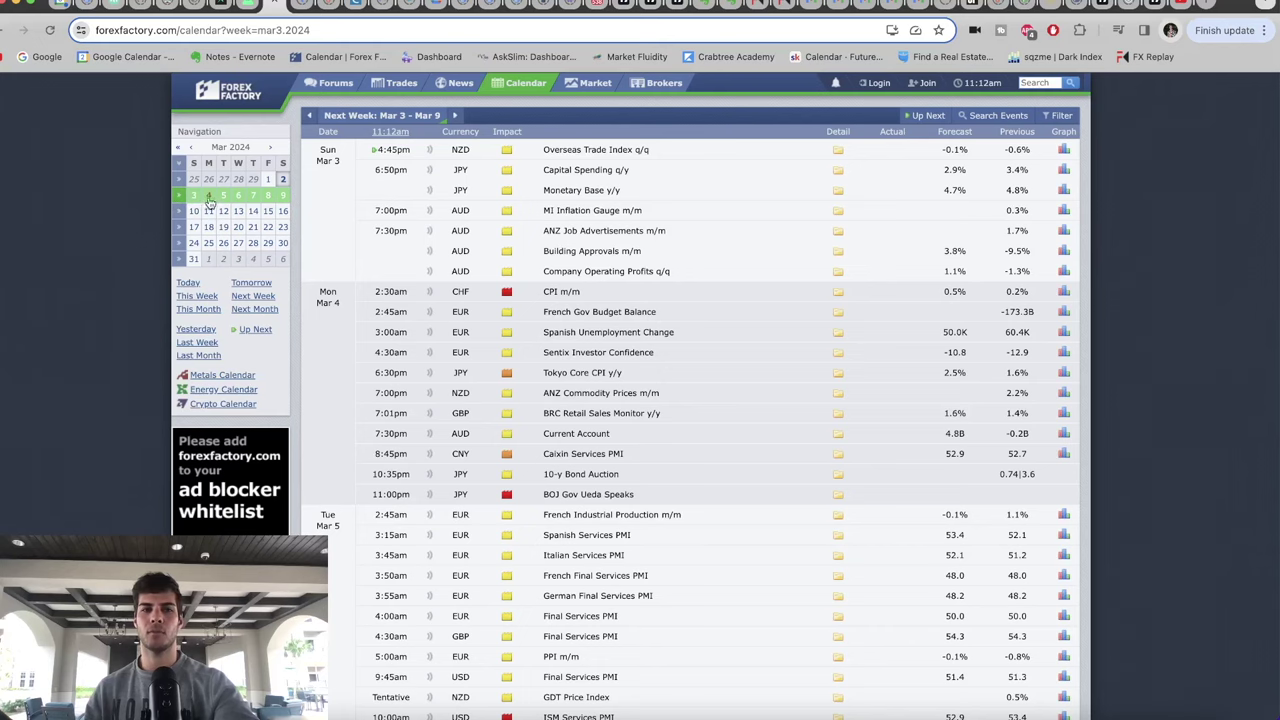
{"action": "scroll", "coordinate": [408, 352], "scroll_direction": "down", "scroll_amount": 15}
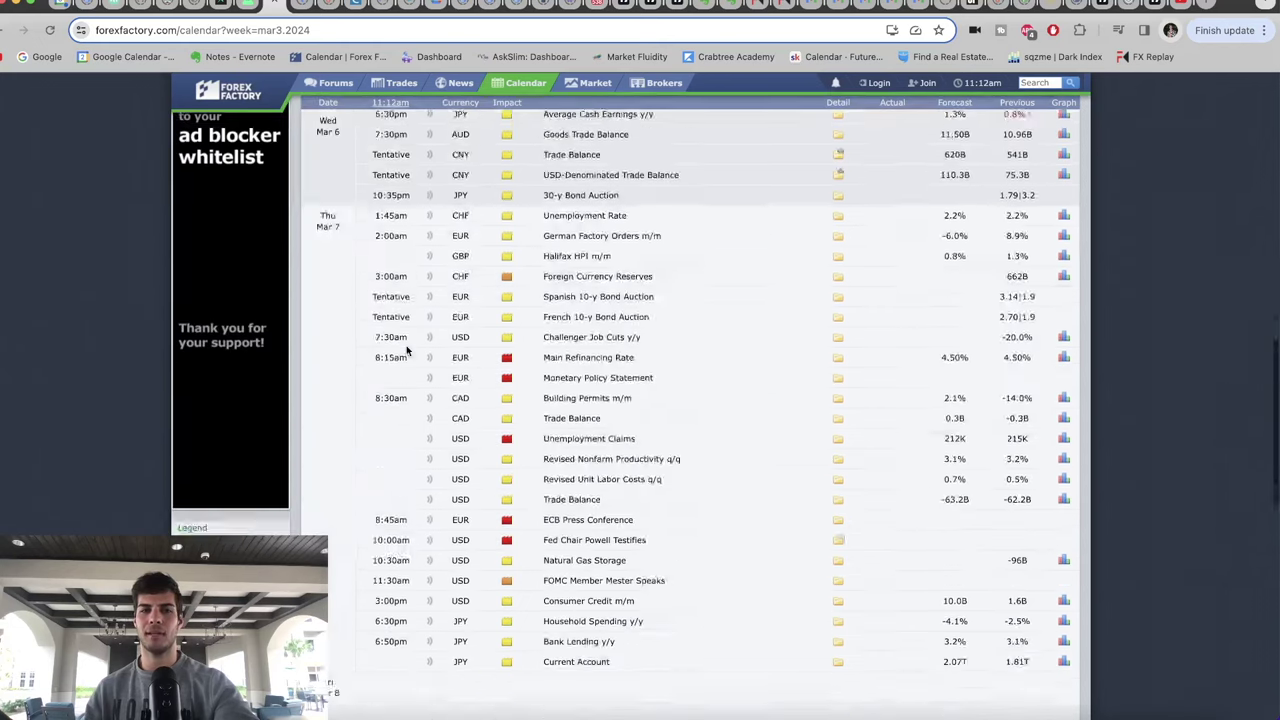
{"action": "scroll", "coordinate": [391, 578], "scroll_direction": "up", "scroll_amount": 15}
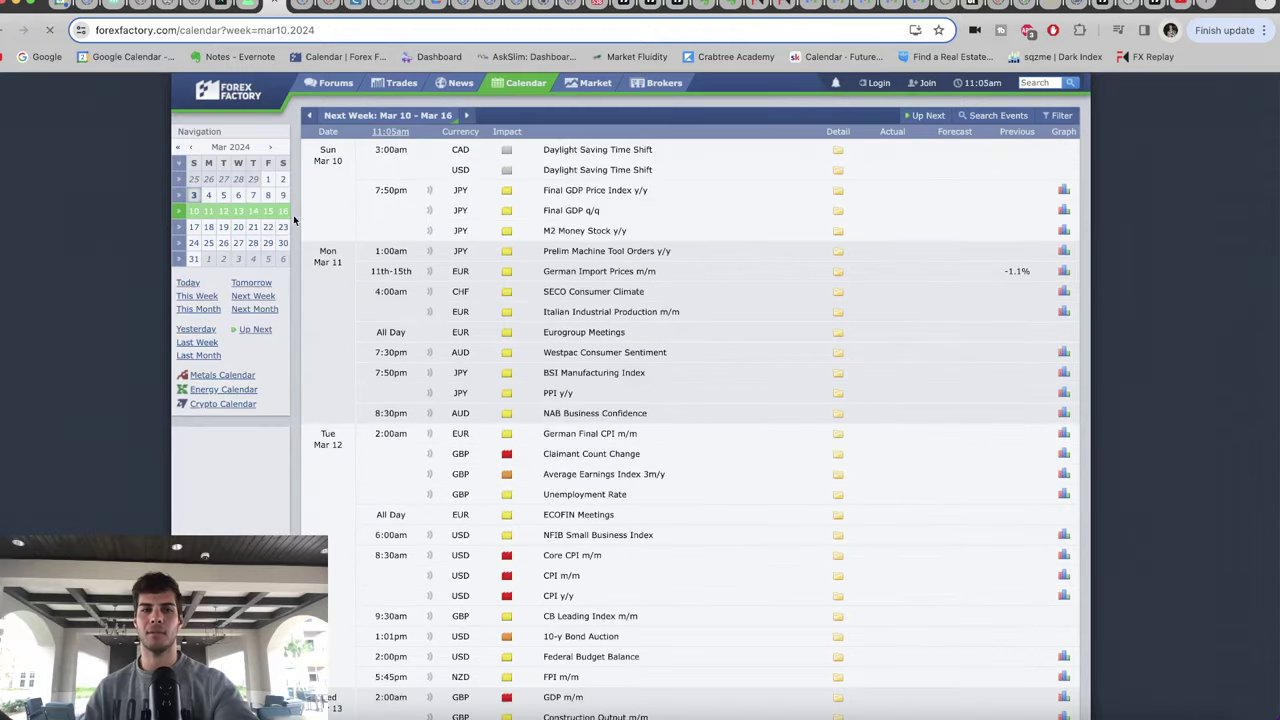
{"action": "scroll", "coordinate": [356, 328], "scroll_direction": "down", "scroll_amount": 10}
{"action": "scroll", "coordinate": [356, 328], "scroll_direction": "down", "scroll_amount": 5}
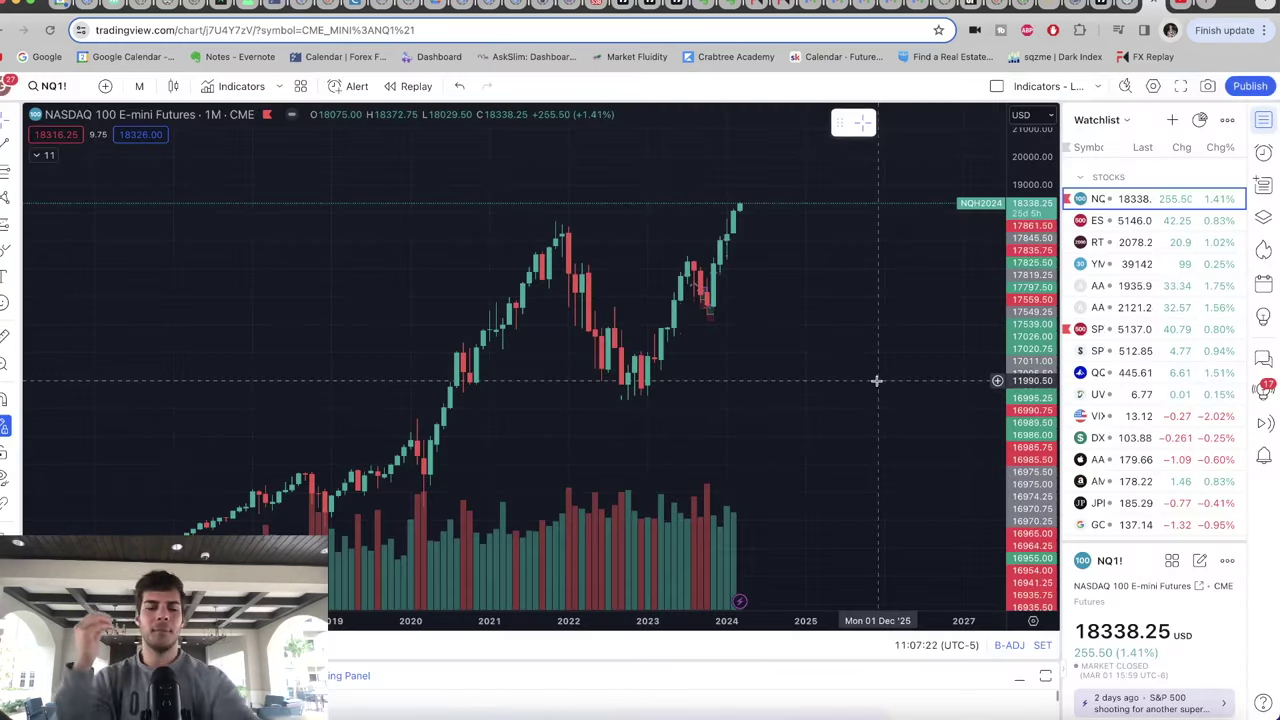
{"action": "left_click_drag", "start_coordinate": [877, 381], "coordinate": [841, 380]}
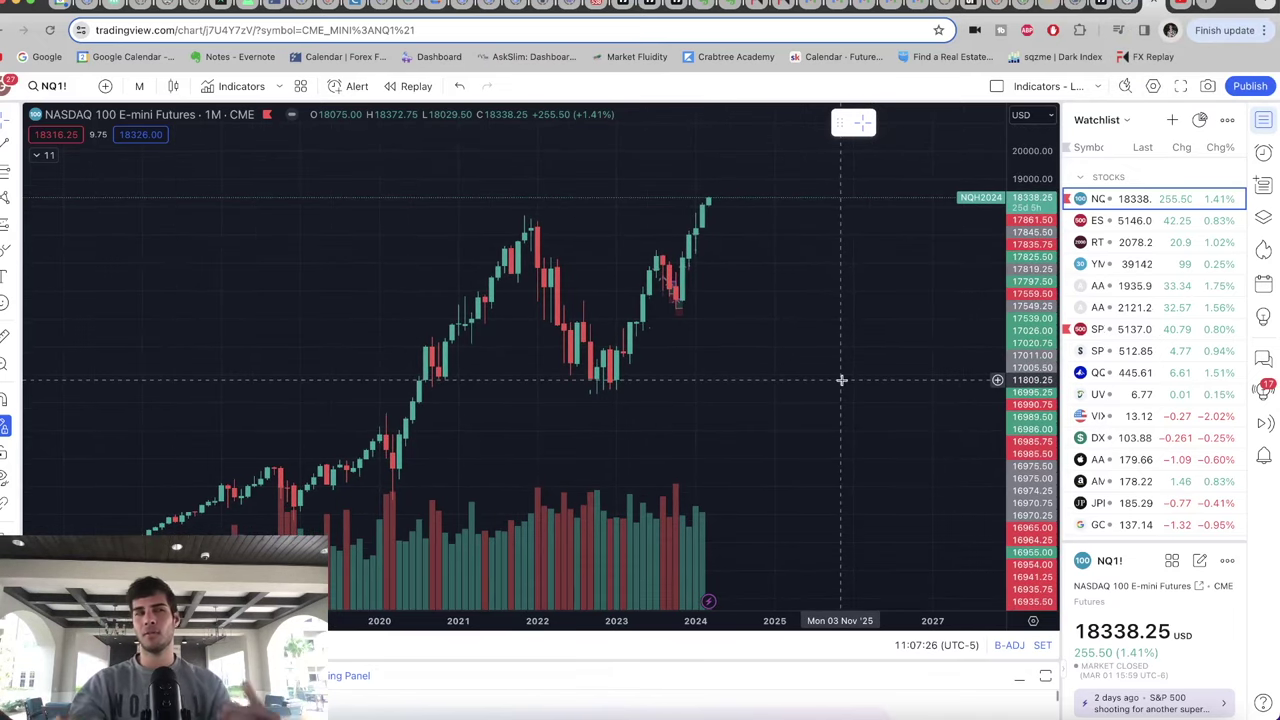